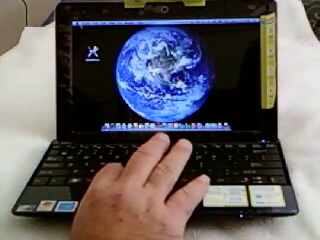
Step: Once the Earth desktop loads, open the Apple menu with Ctrl+F2
{"action": "key", "text": "ctrl+F2"}
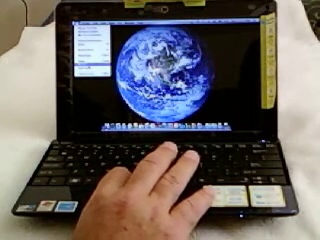
Step: Choose Restart from the Apple menu to reboot the netbook
{"action": "key", "text": "Return"}
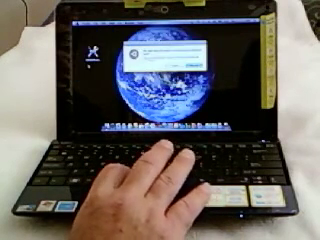